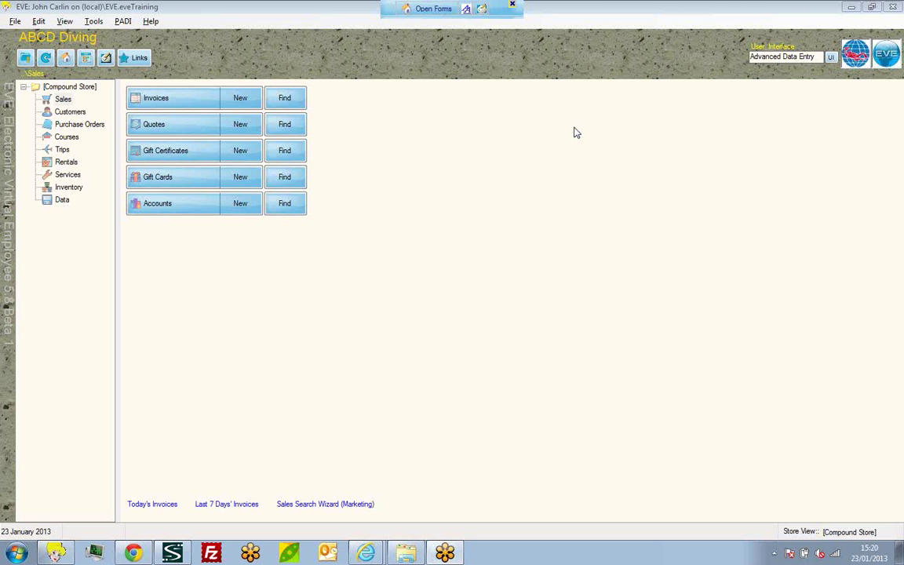
- Create a new sales quote and assign it to the customer found by last name
click(66, 100)
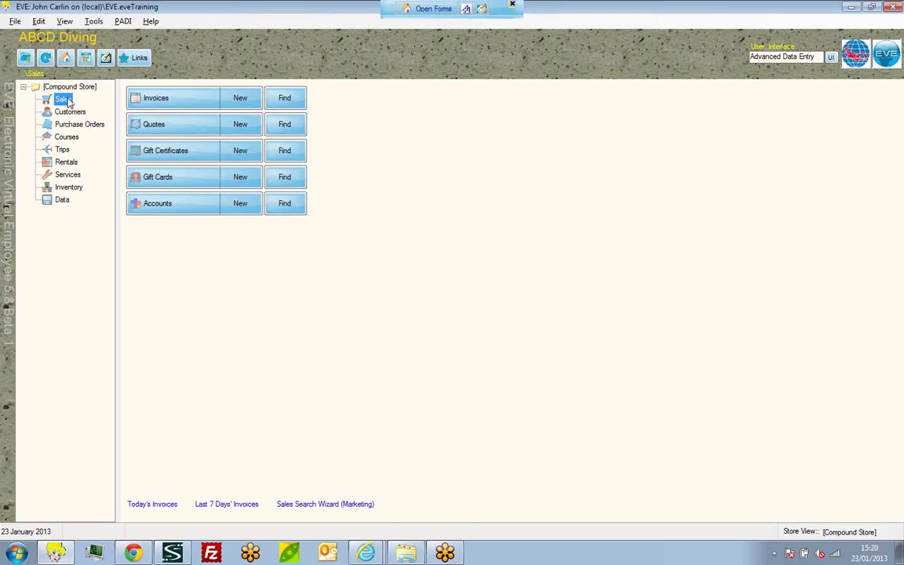
click(243, 126)
text(aben)
key(Return)
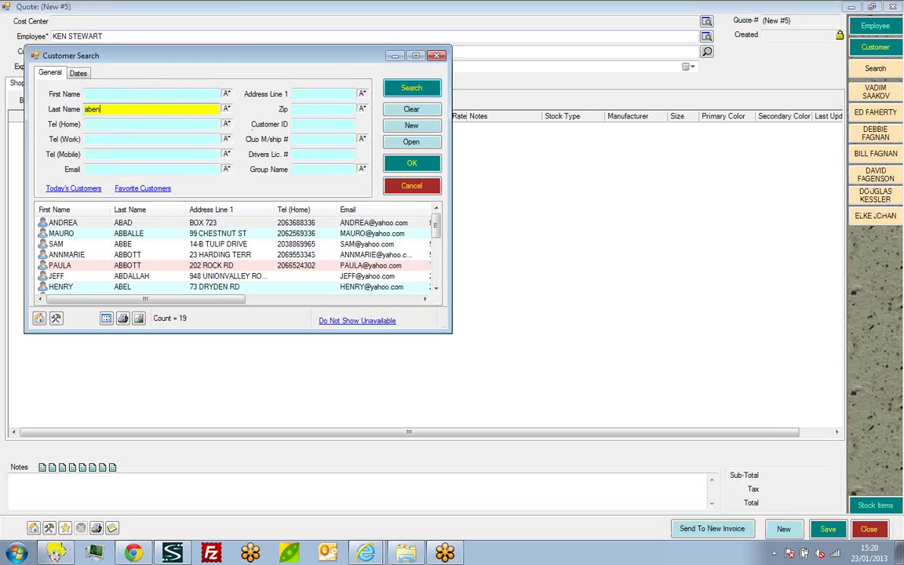
key(BackSpace)
key(BackSpace)
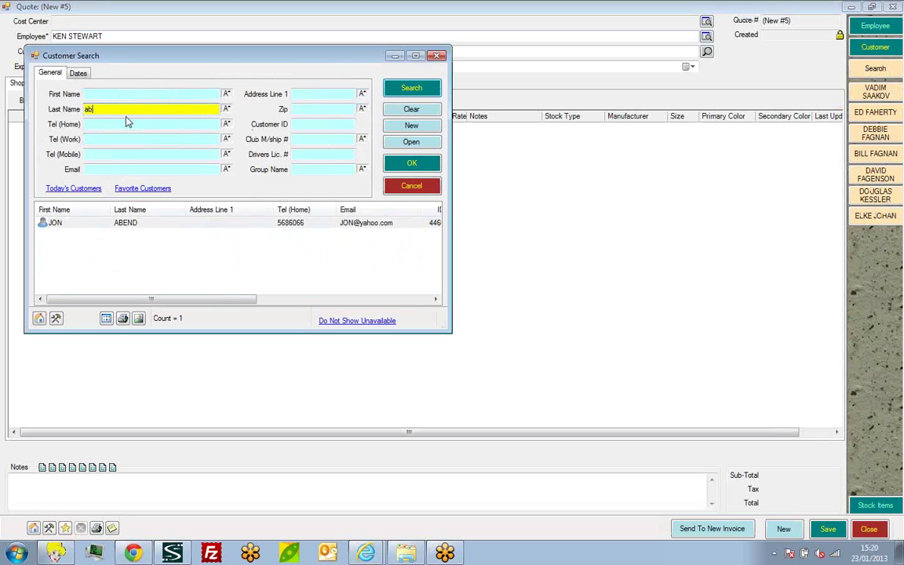
text(len)
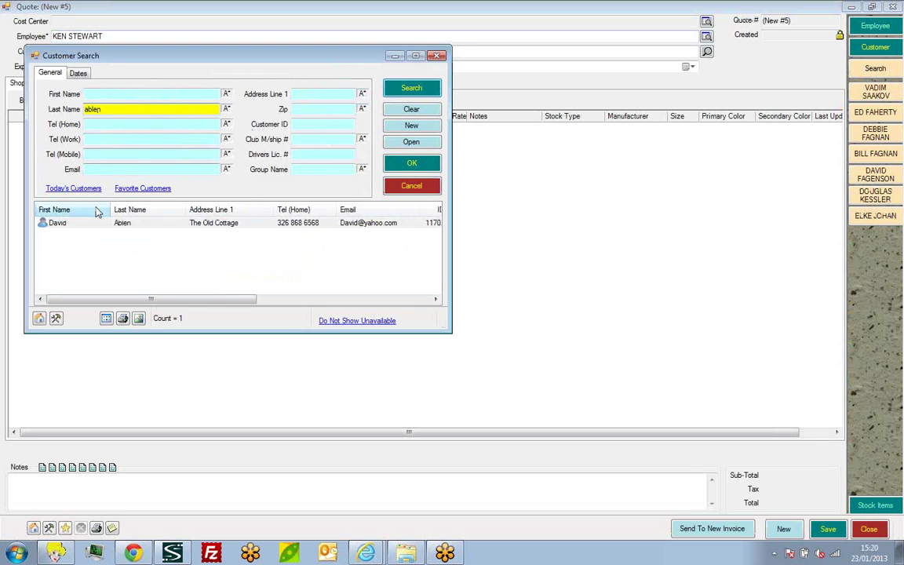
click(100, 226)
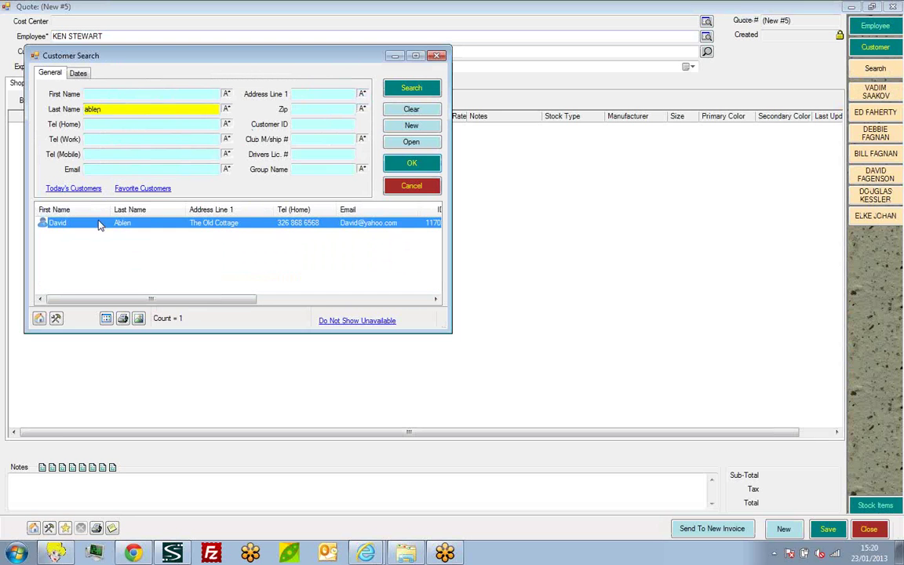
click(416, 163)
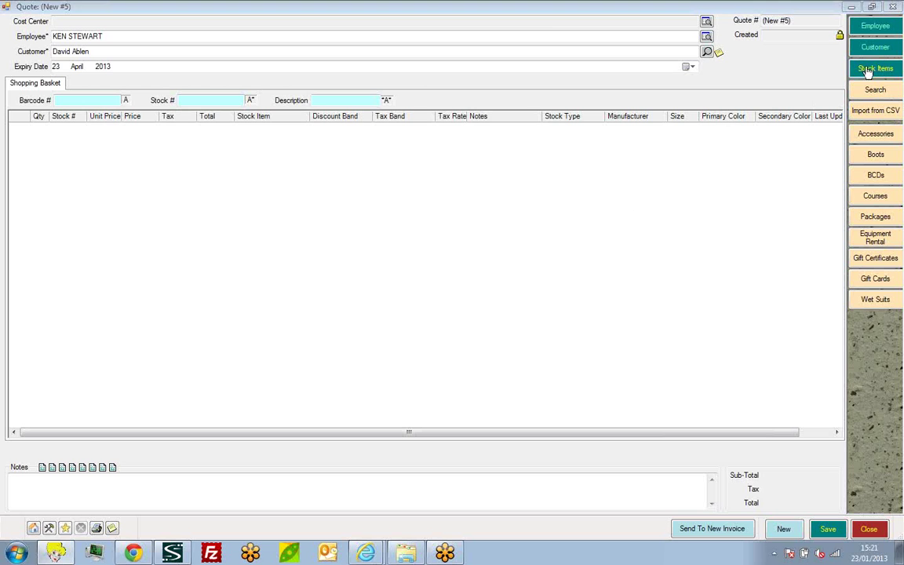
- Add the Commando Td & Ap200 BCD and, from stock type Masks, the Big Eye Blue (clear Silicone) to the quote
click(857, 91)
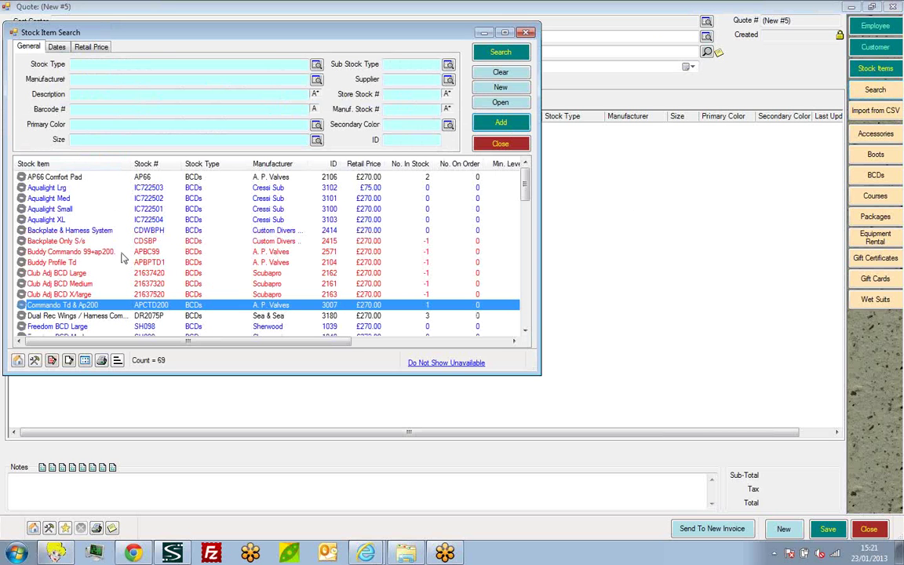
double_click(267, 307)
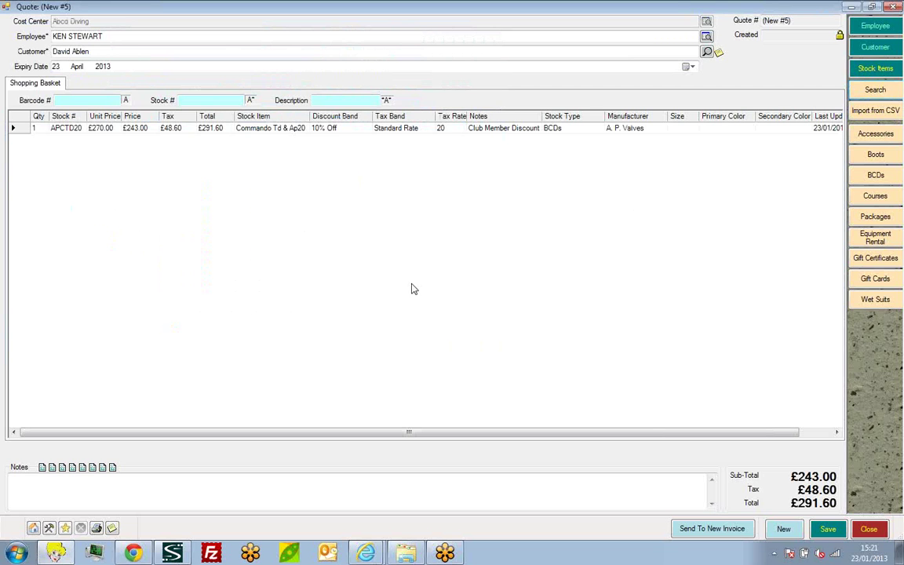
click(878, 90)
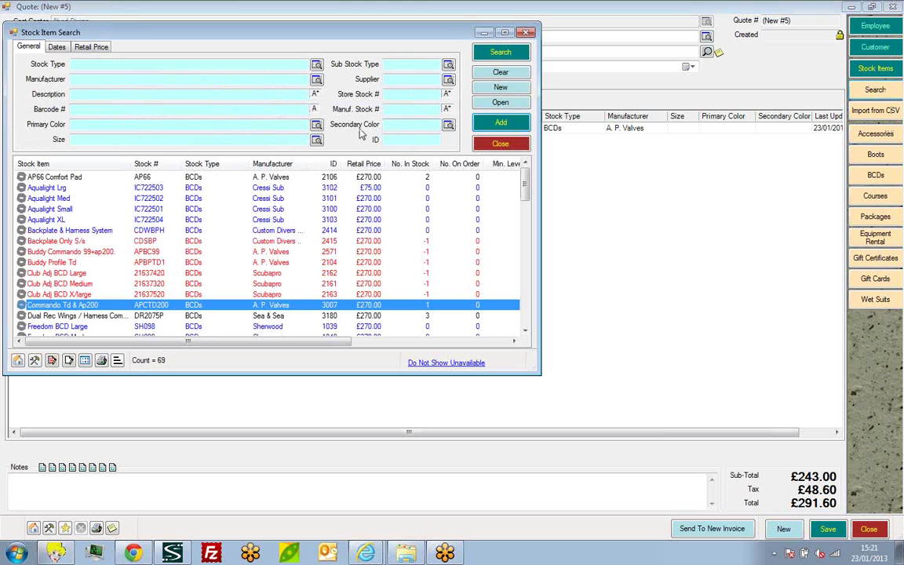
click(124, 66)
text(Masks)
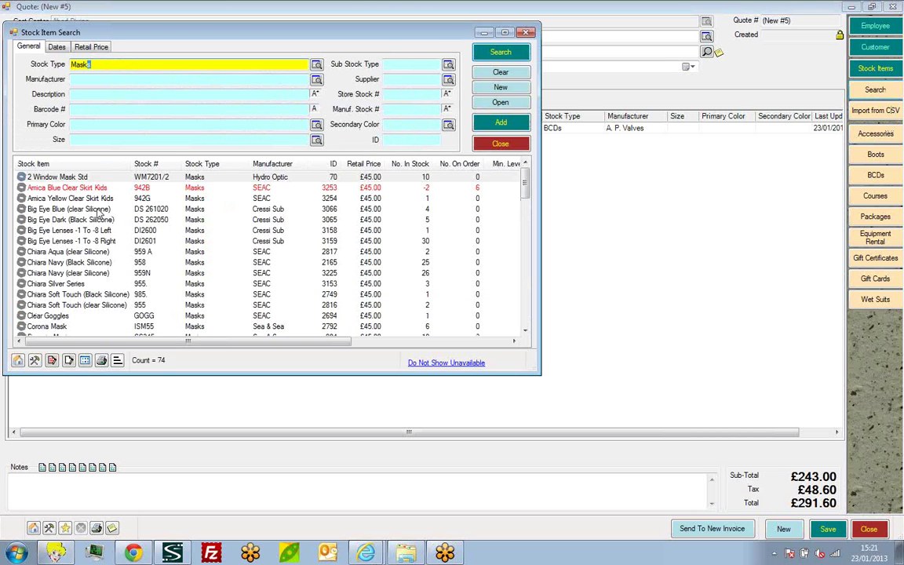
double_click(93, 209)
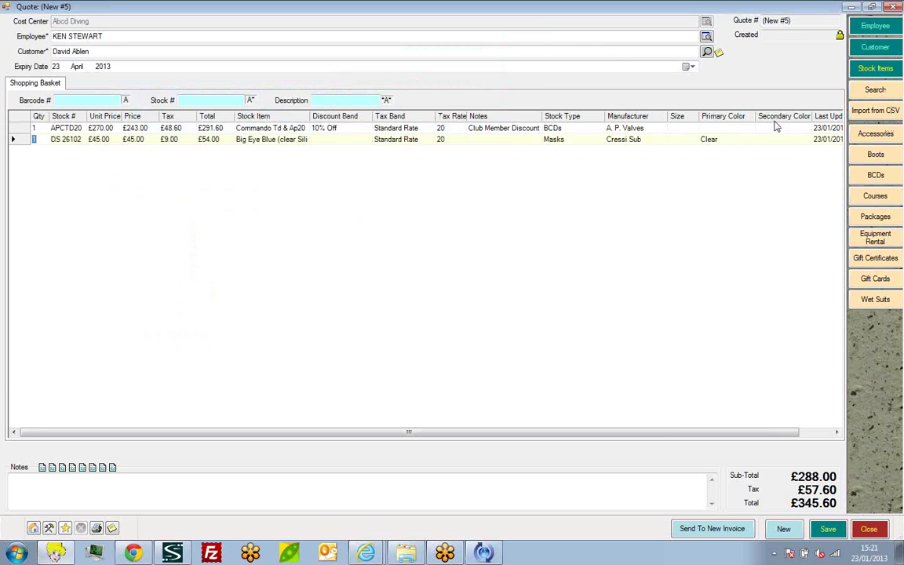
- Find stock items of type Snorkels and add the Flex Purge Snorkel to the quote
click(871, 90)
click(89, 65)
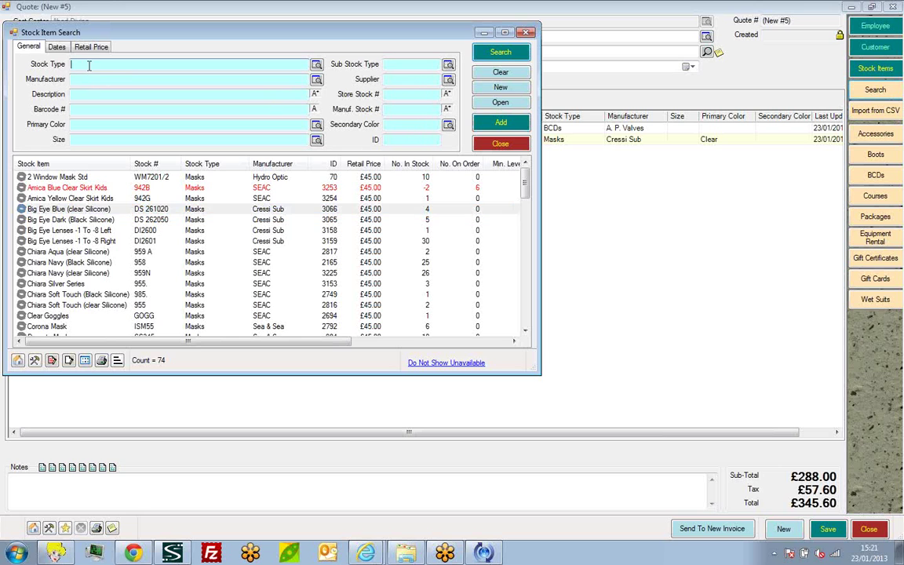
text(Snorkels)
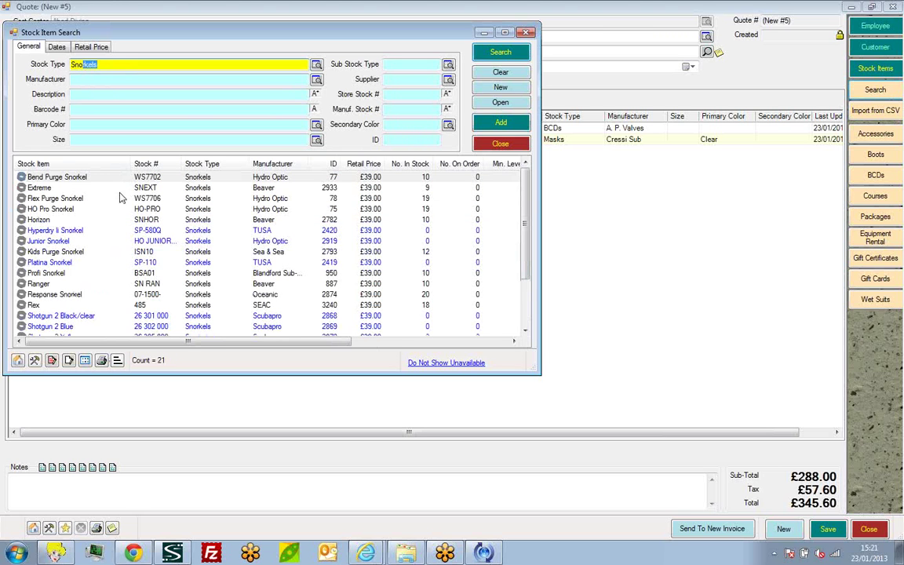
double_click(252, 198)
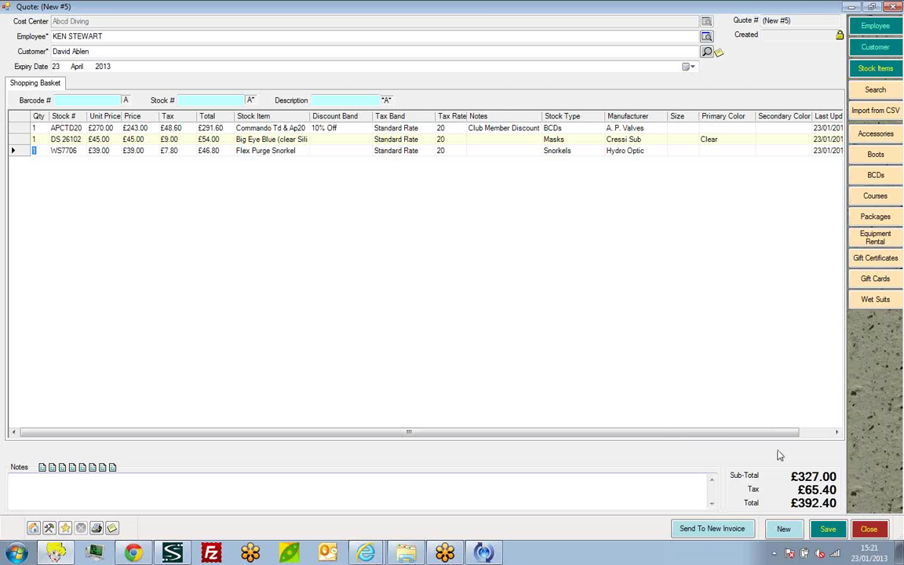
- Save the quote without printing it and close the blank quote form
click(829, 529)
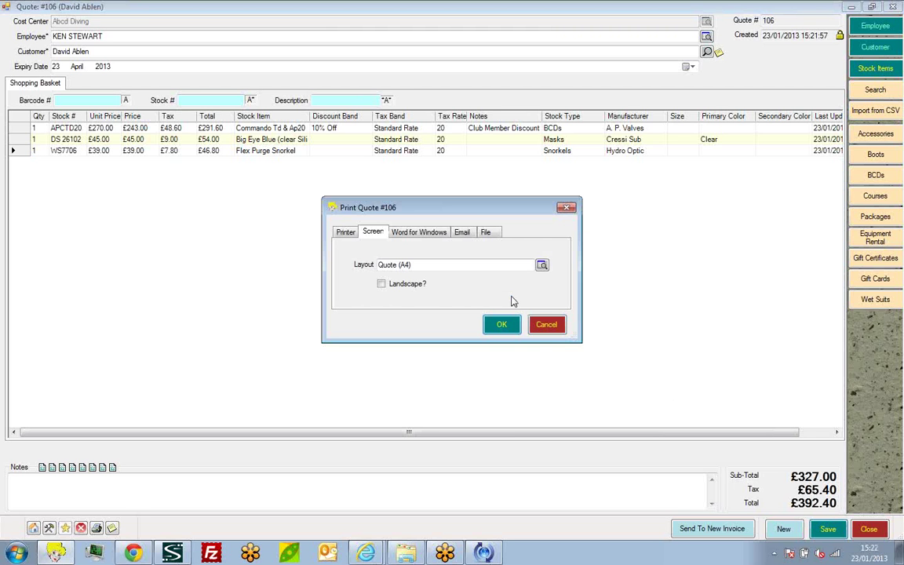
click(547, 325)
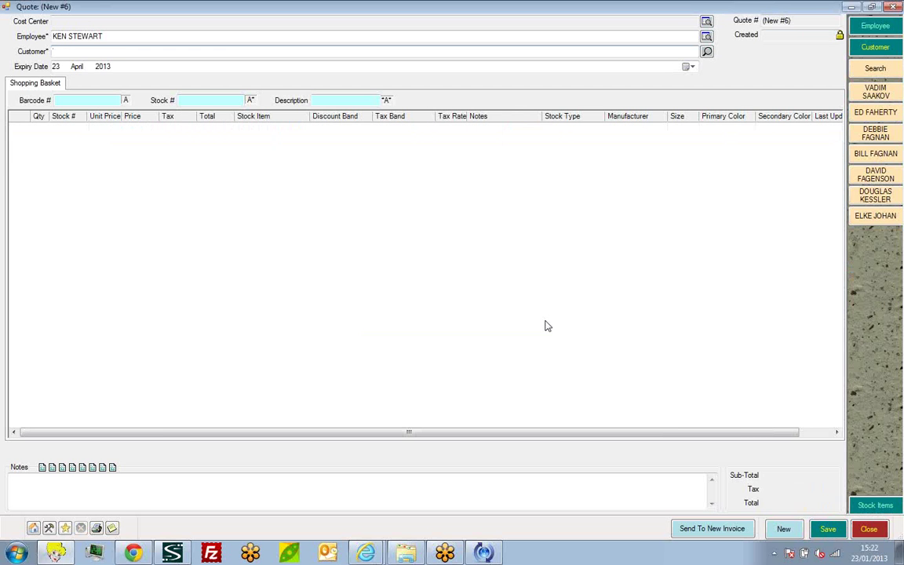
click(868, 529)
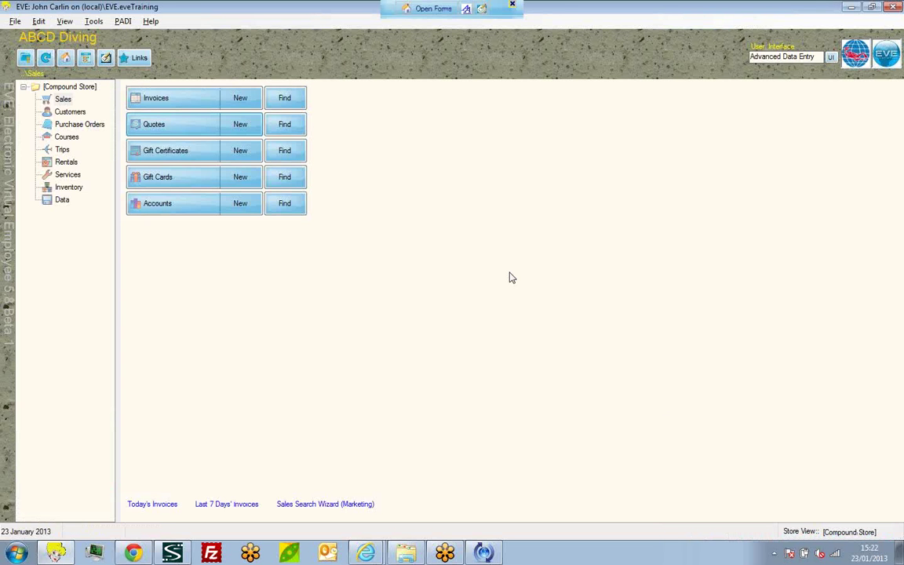
- Review the saved quote from the sales-related quotes in the customer's record, closing the record and customer search when done
click(67, 112)
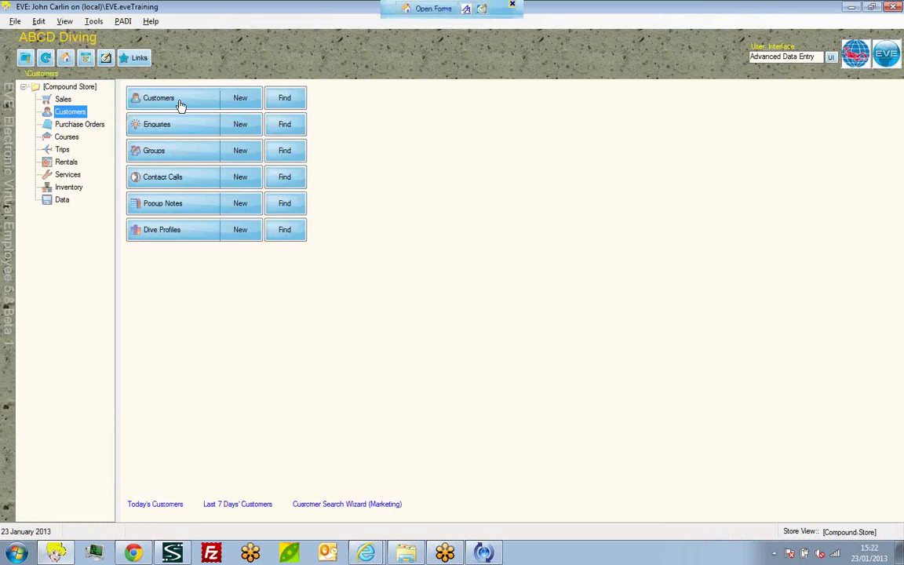
click(296, 105)
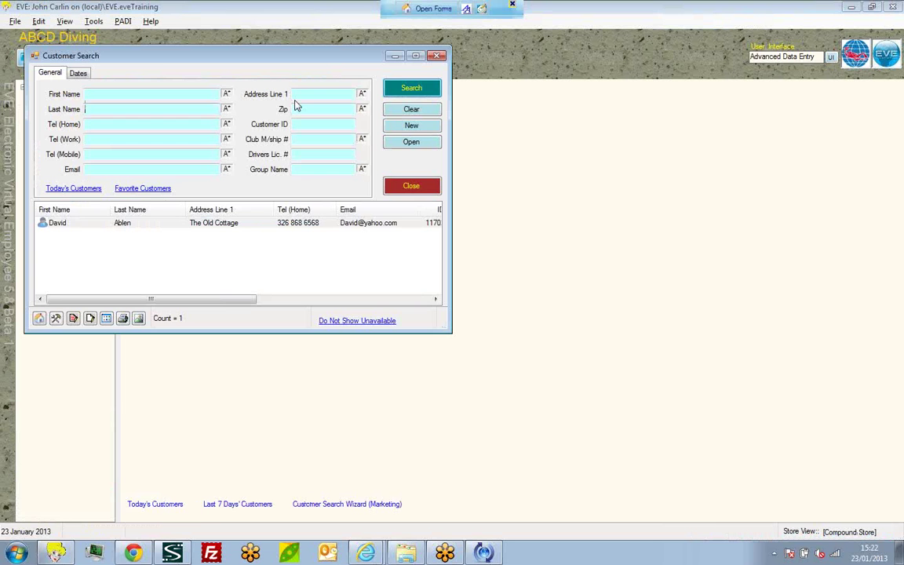
click(138, 226)
double_click(136, 225)
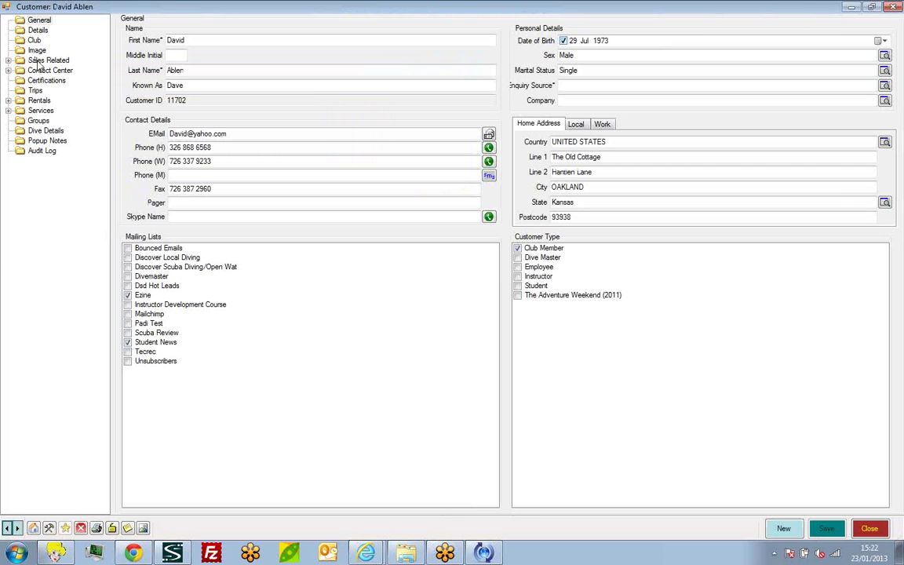
click(39, 61)
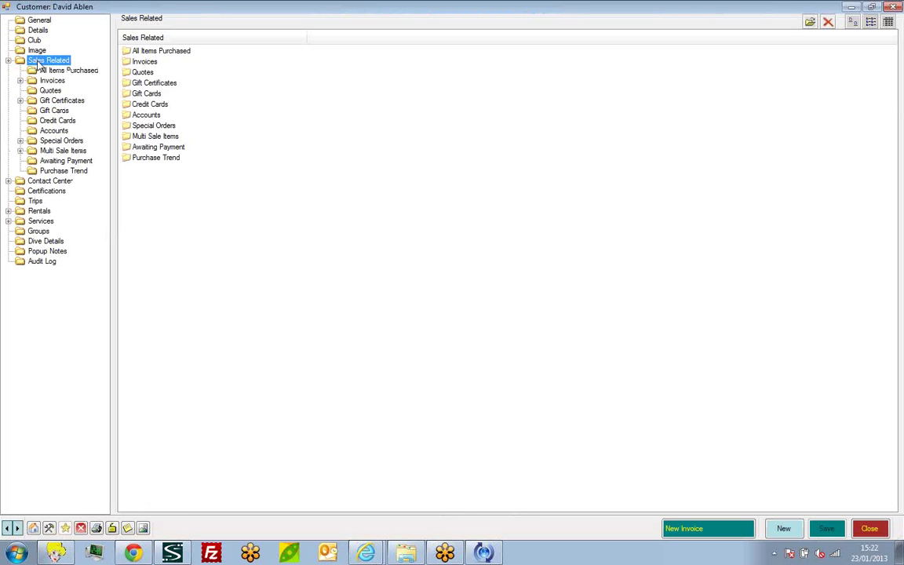
double_click(142, 72)
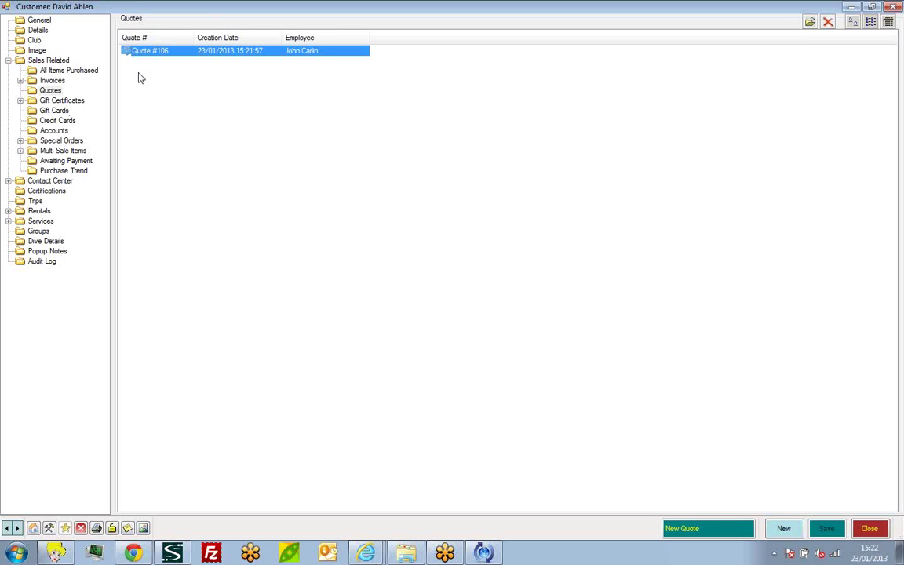
double_click(174, 50)
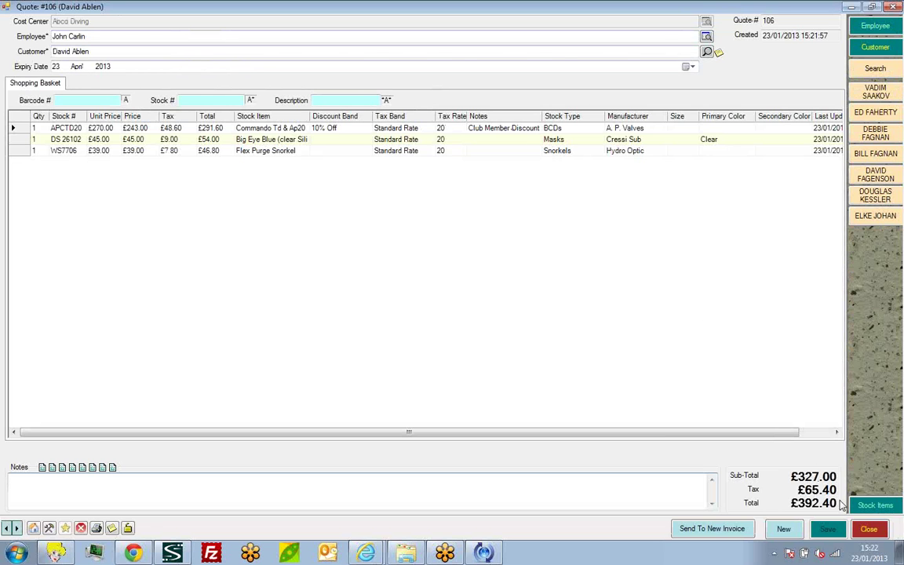
key(Escape)
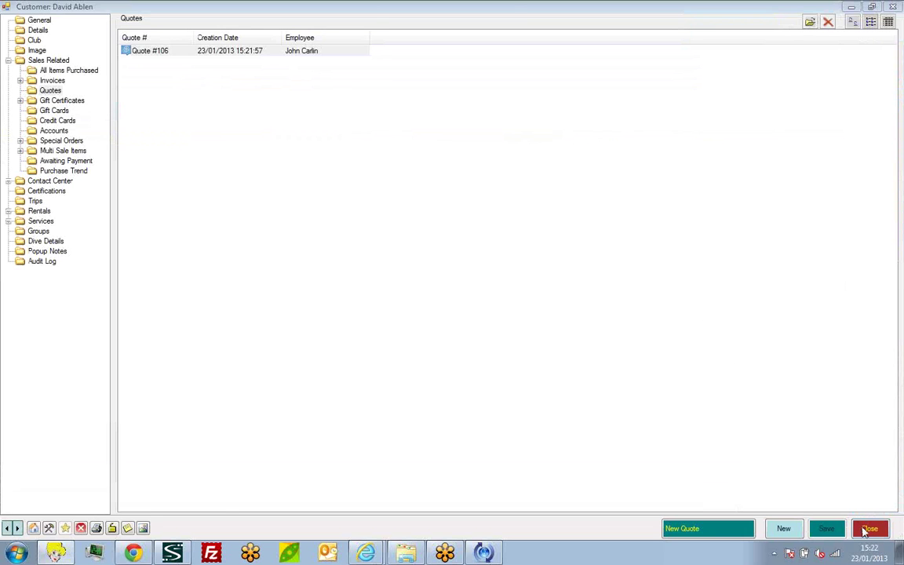
click(866, 528)
click(423, 188)
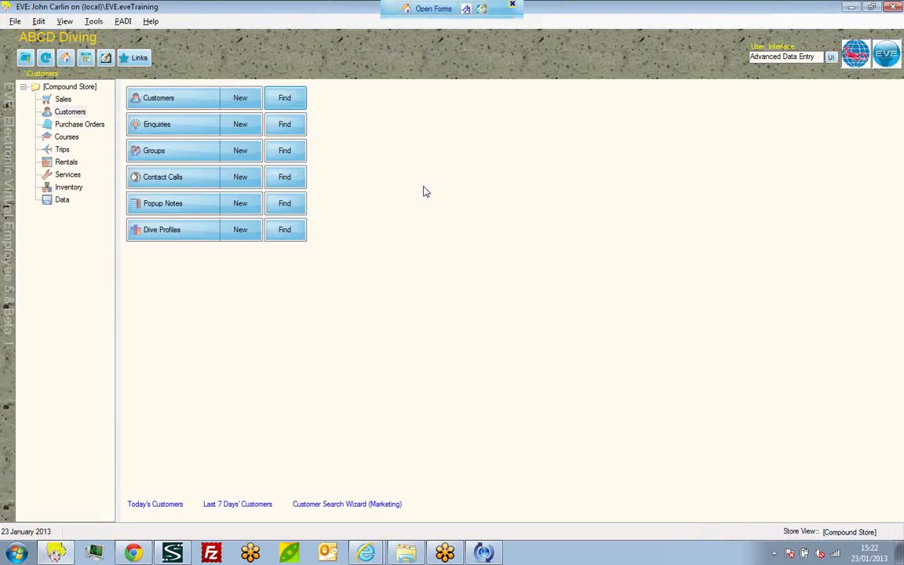
- Search the sales quotes by the customer's last name and open that customer's saved quote
click(63, 99)
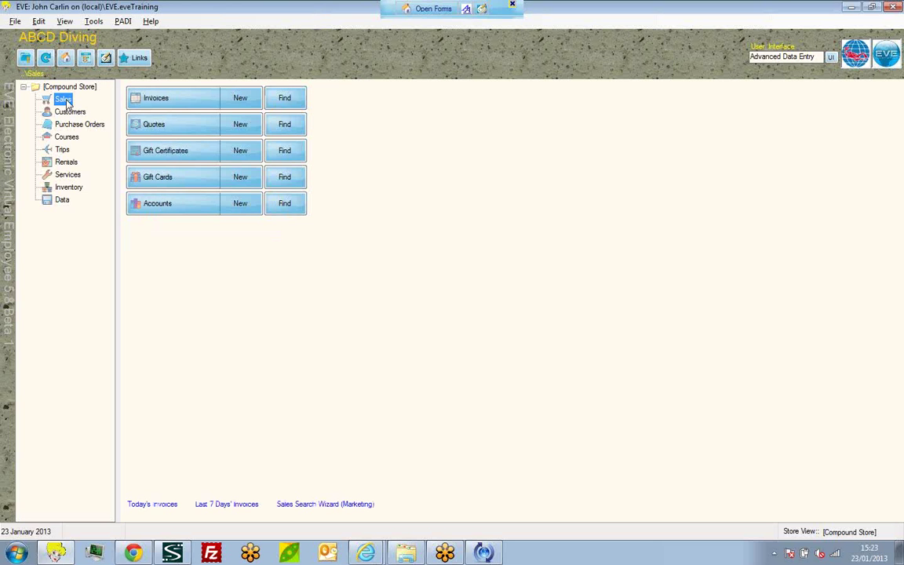
click(295, 124)
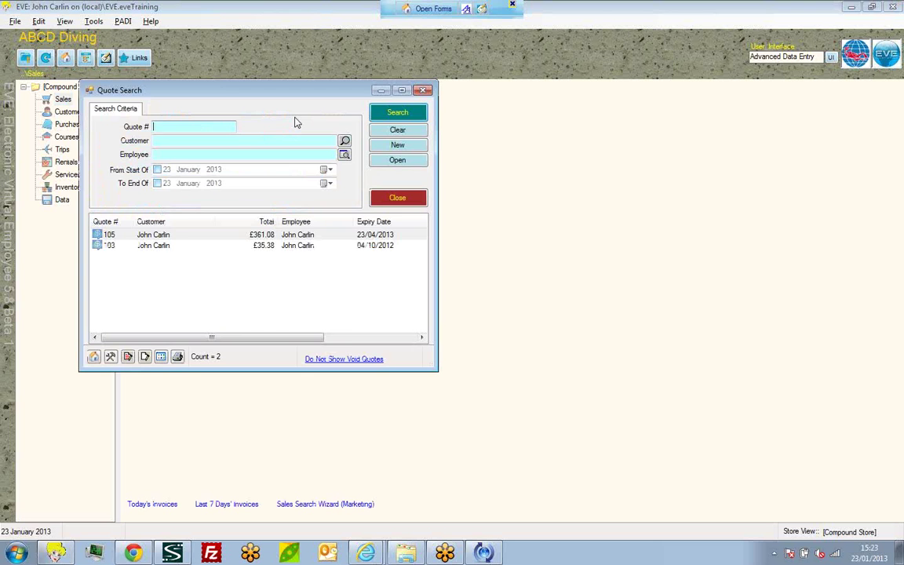
click(177, 141)
text(Ablen)
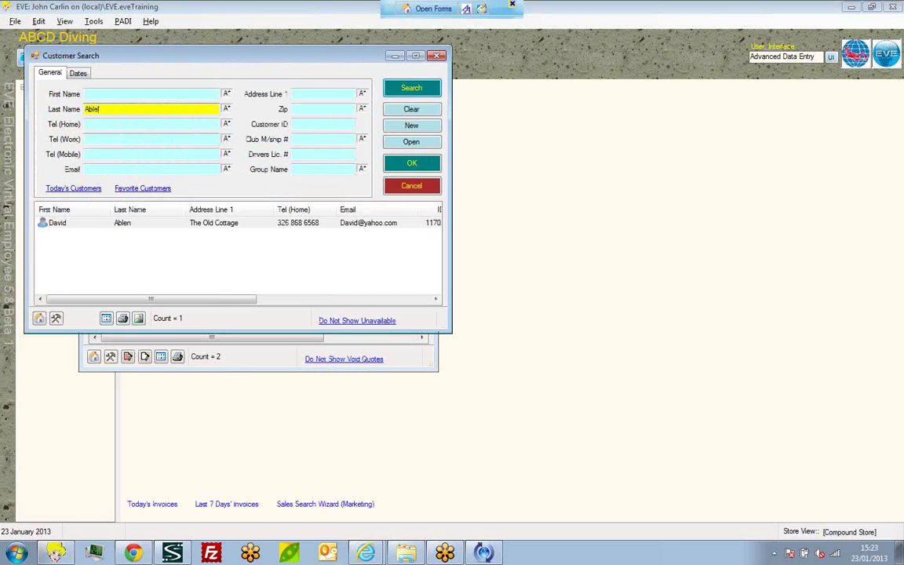
double_click(188, 227)
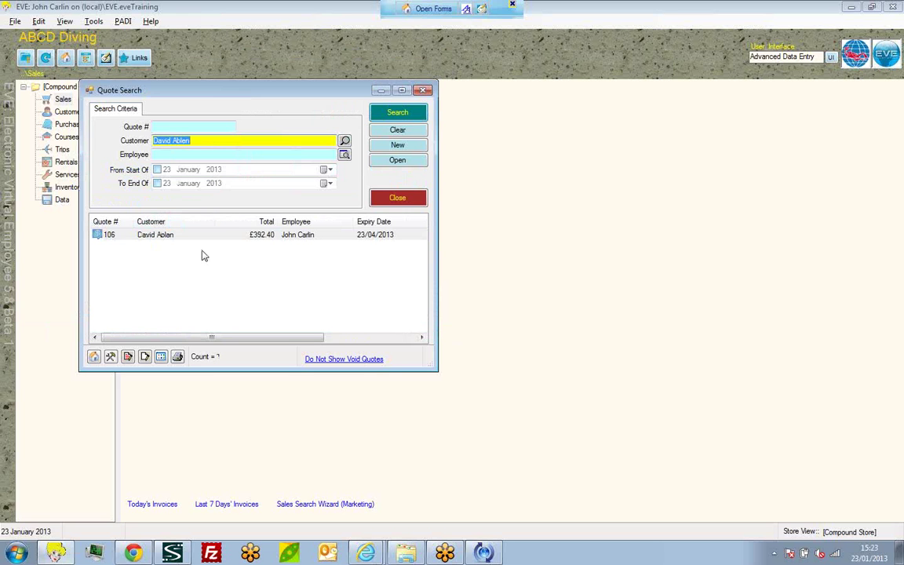
double_click(222, 236)
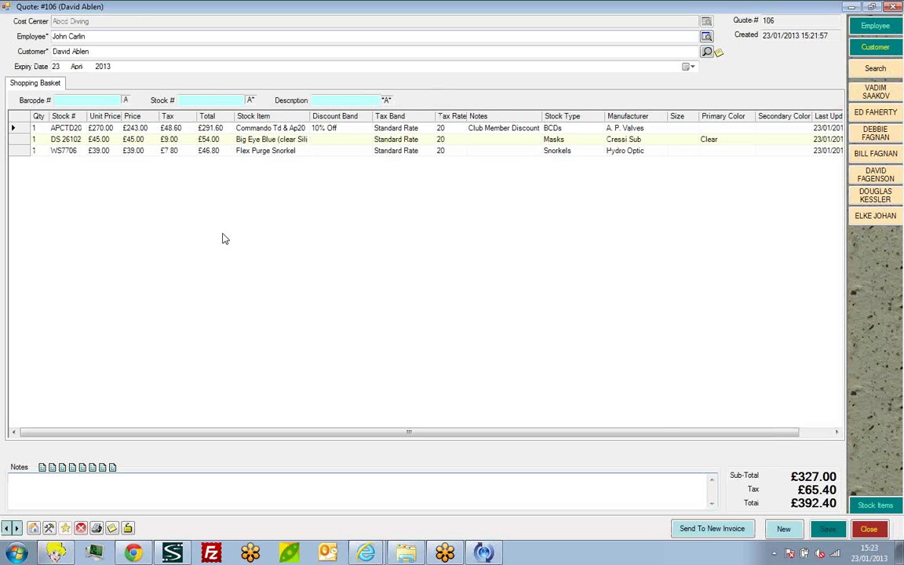
- Send the quote to a new invoice with all three quoted items included
click(711, 531)
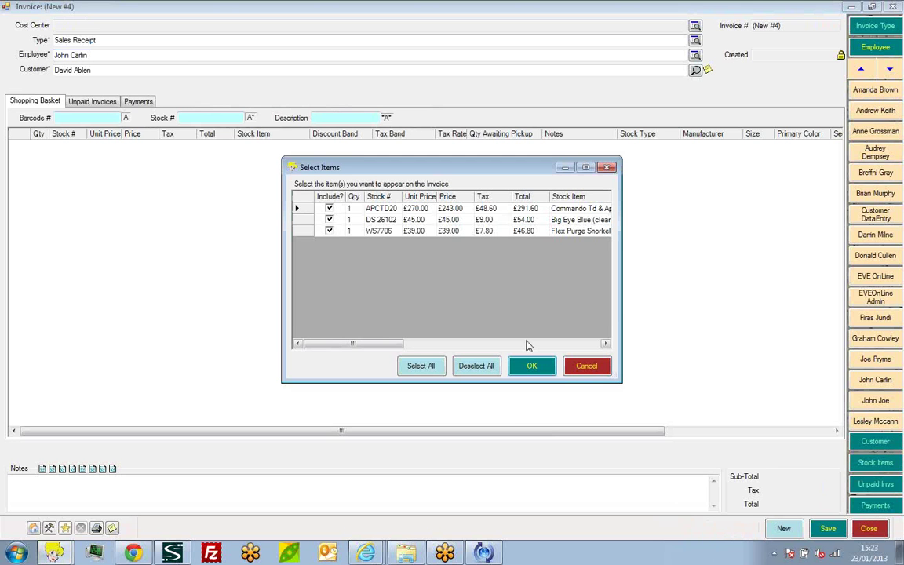
click(485, 366)
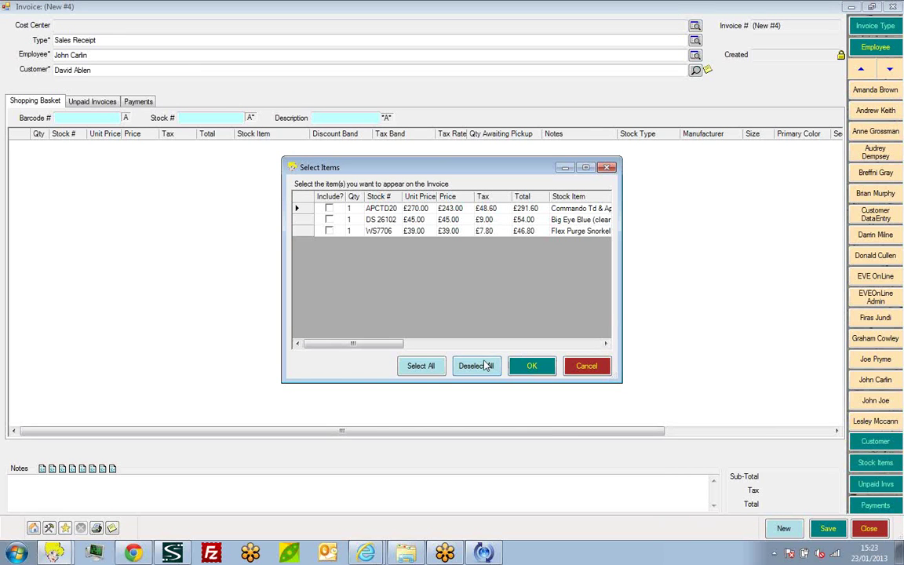
click(329, 208)
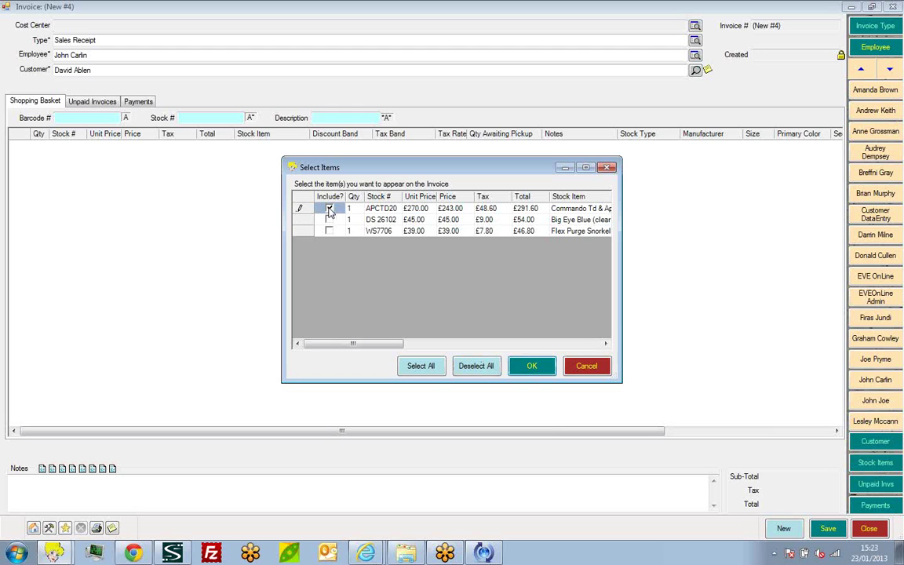
click(333, 222)
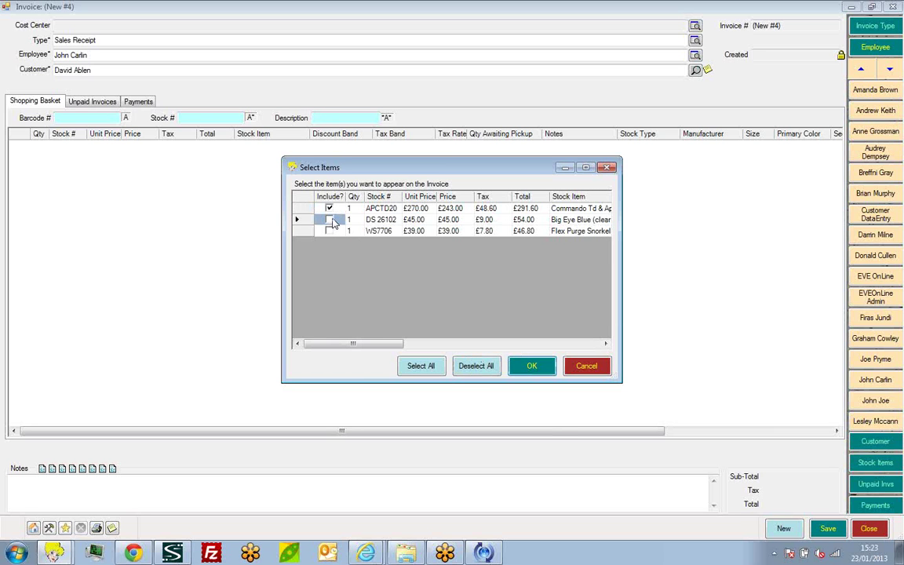
click(333, 222)
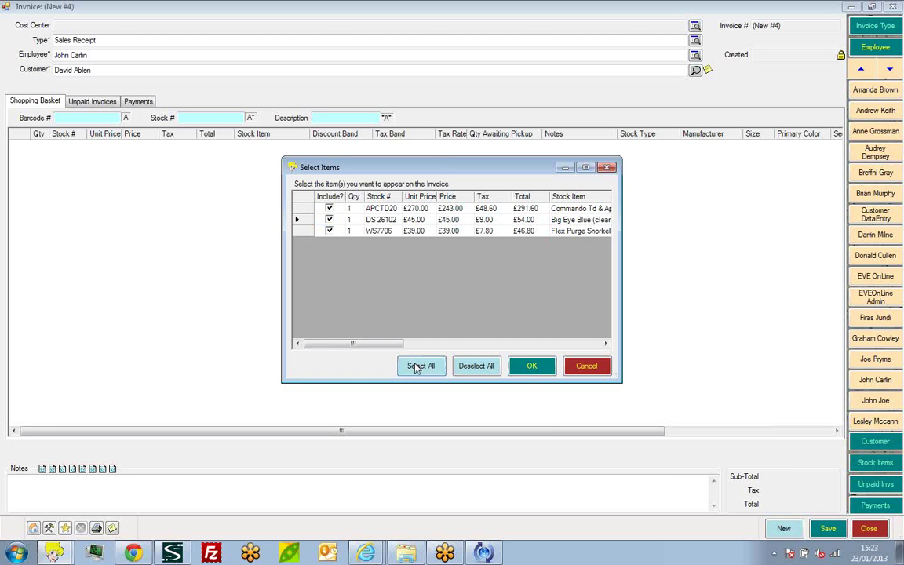
click(548, 369)
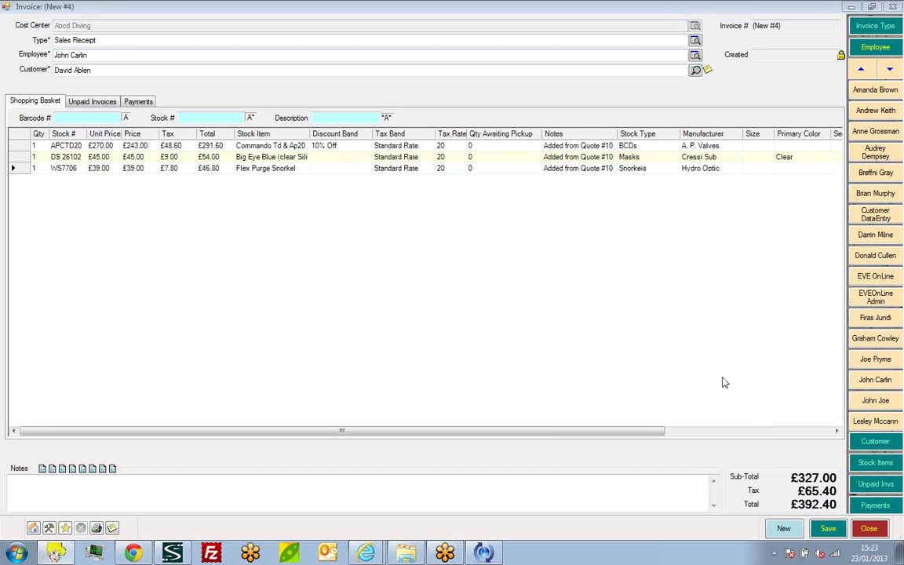
- Record a cash payment of £392.40 on the invoice and save it without printing the receipt
click(875, 507)
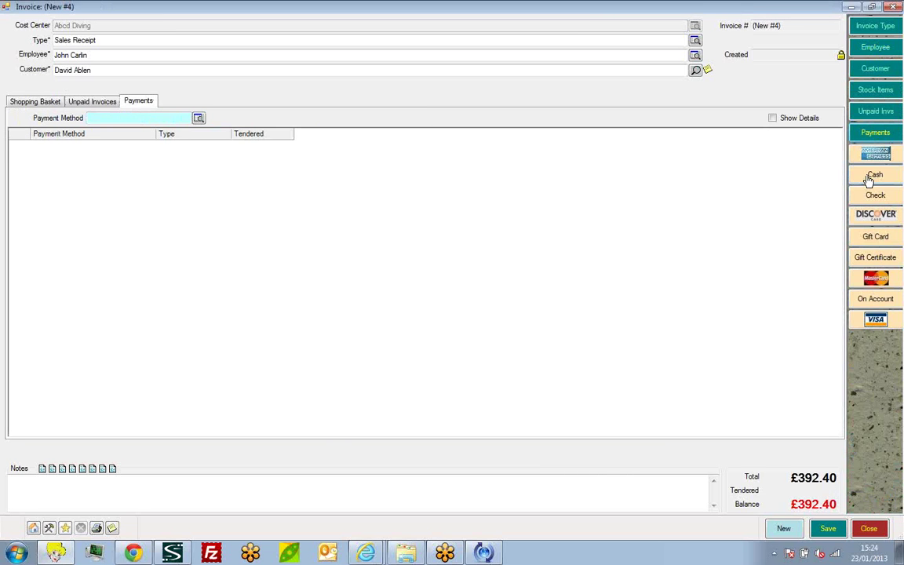
click(871, 177)
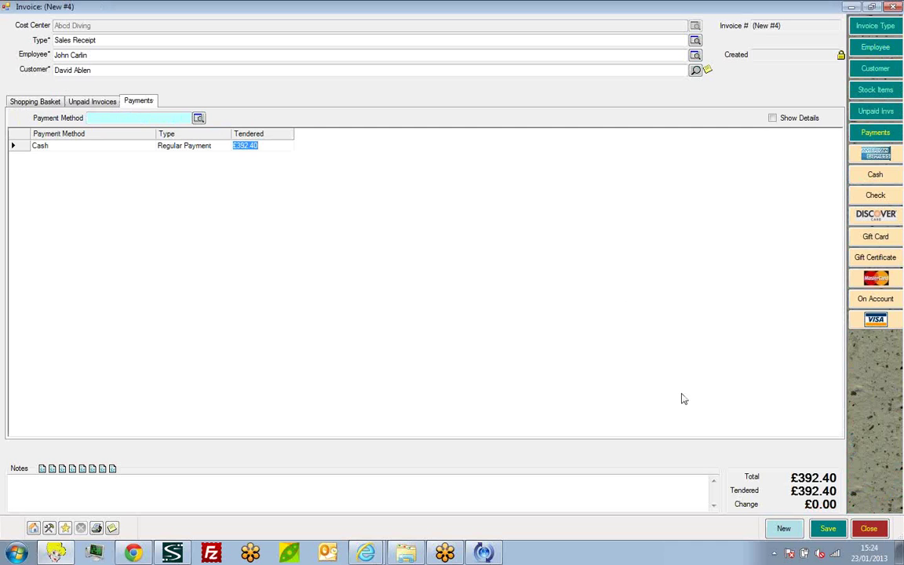
click(825, 529)
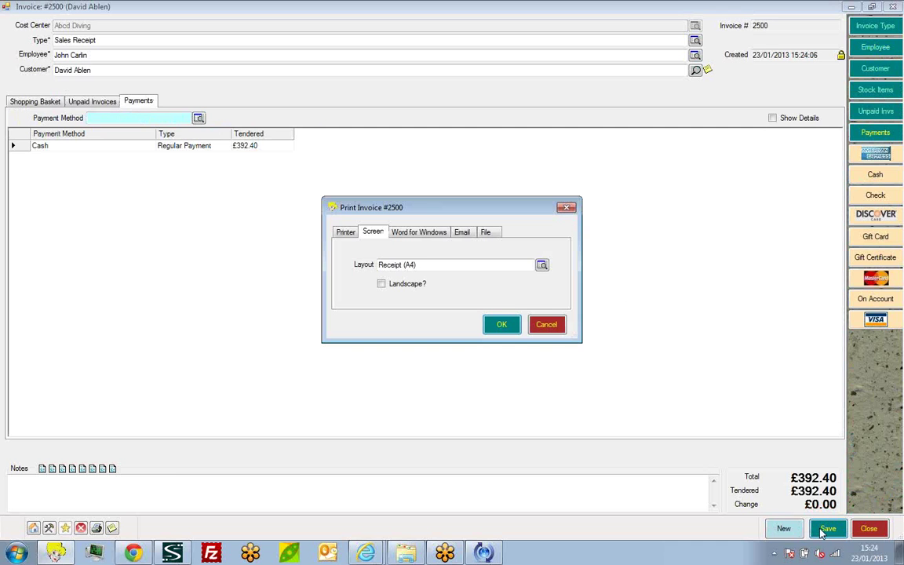
click(547, 325)
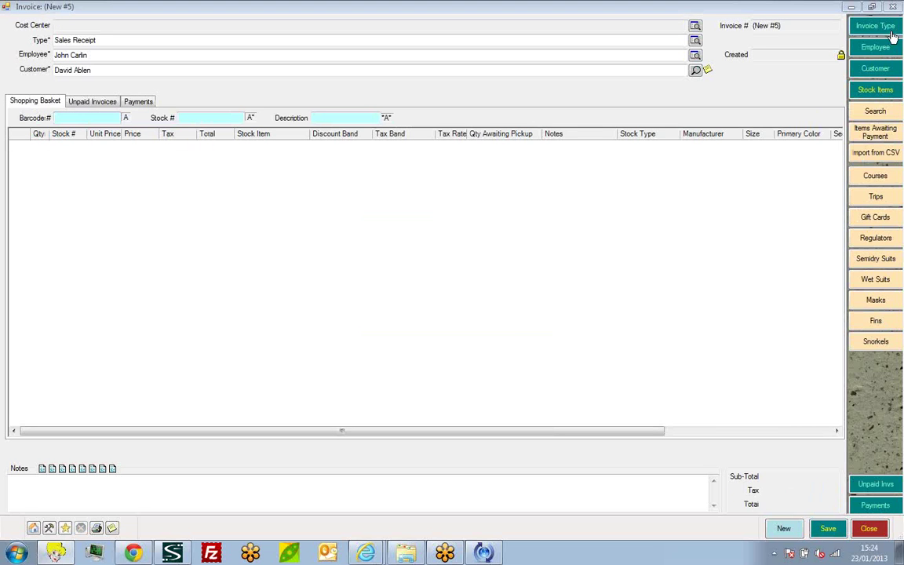